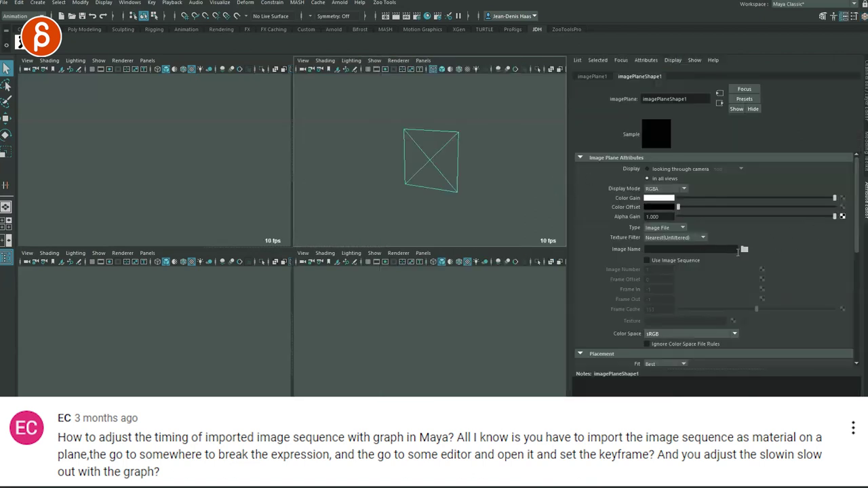
# Load shot6_eyeflash000.png into the image plane and enable its use as an image sequence
pyautogui.click(661, 231)
pyautogui.click(725, 229)
pyautogui.click(743, 250)
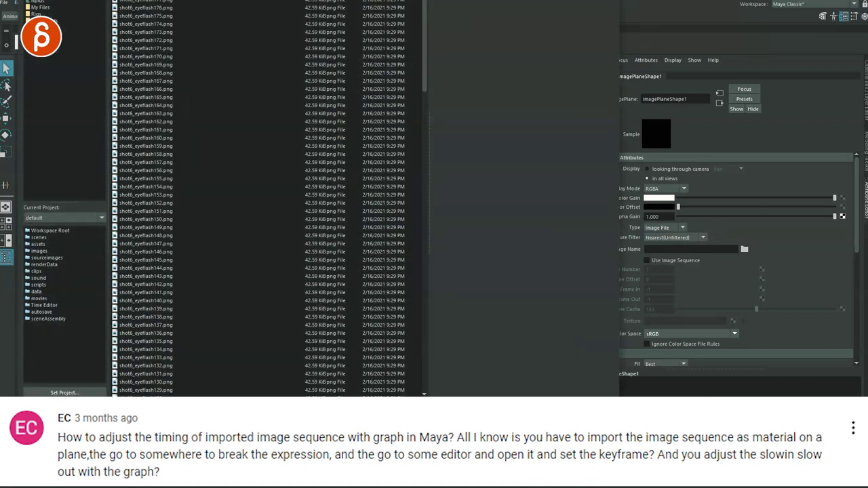
pyautogui.click(154, 17)
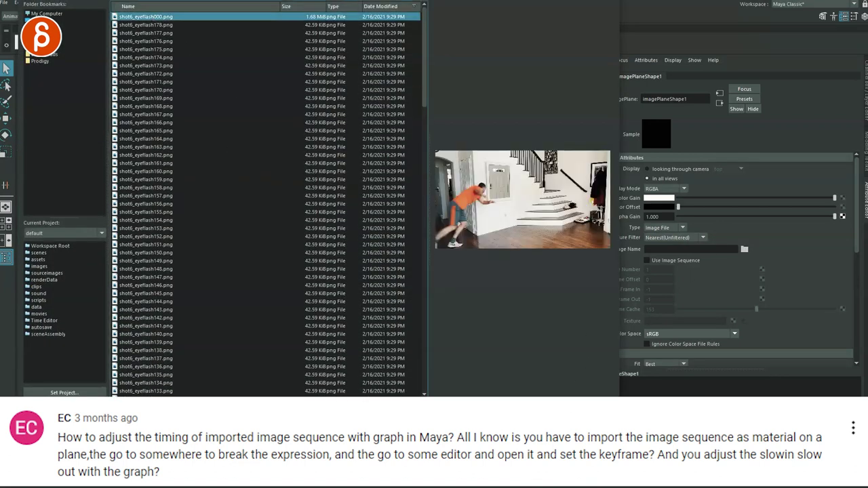
pyautogui.click(576, 407)
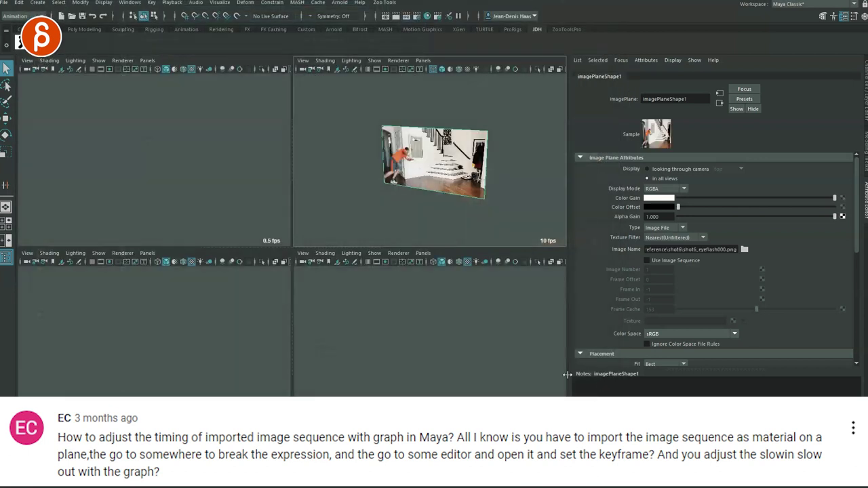
pyautogui.click(647, 261)
pyautogui.click(372, 206)
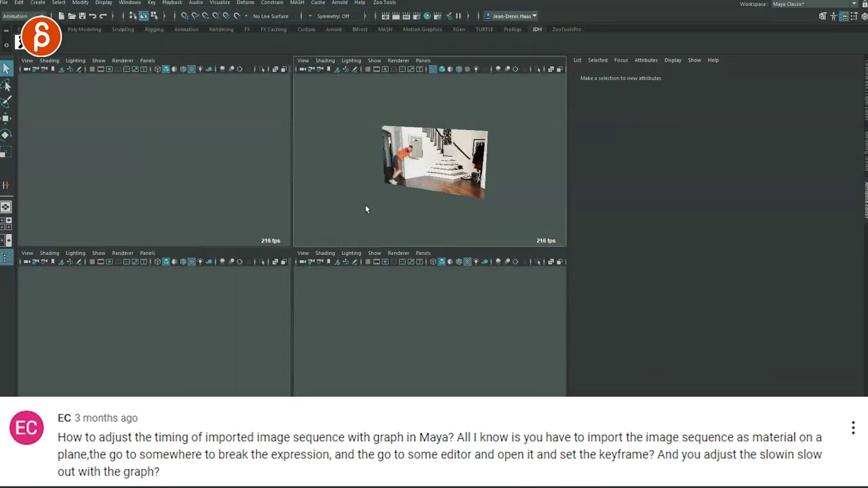
# Play the sequence in the perspective view, find where the action ends and set the playback range to end at frame 83
pyautogui.hotkey('alt', 'v')
pyautogui.keyDown('alt'); pyautogui.moveTo(379, 210); pyautogui.dragTo(508, 282, button='right'); pyautogui.keyUp('alt')
pyautogui.keyDown('alt'); pyautogui.moveTo(414, 187); pyautogui.dragTo(376, 205); pyautogui.keyUp('alt')
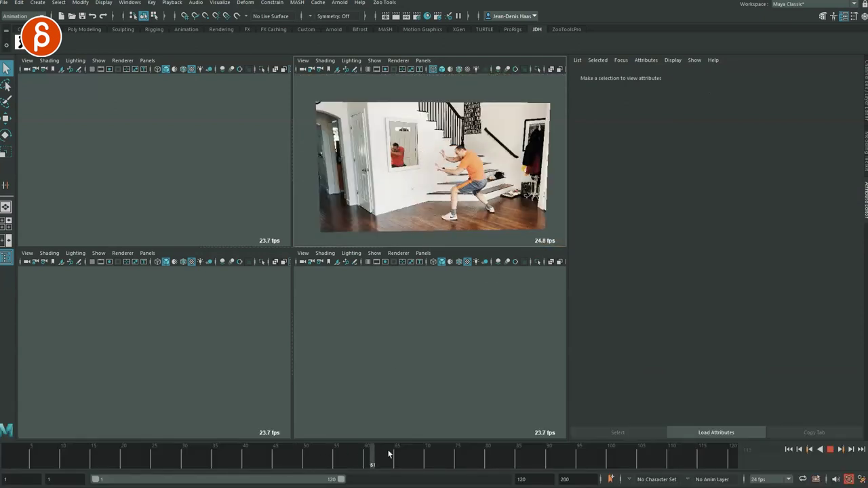
pyautogui.moveTo(537, 449); pyautogui.dragTo(506, 449)
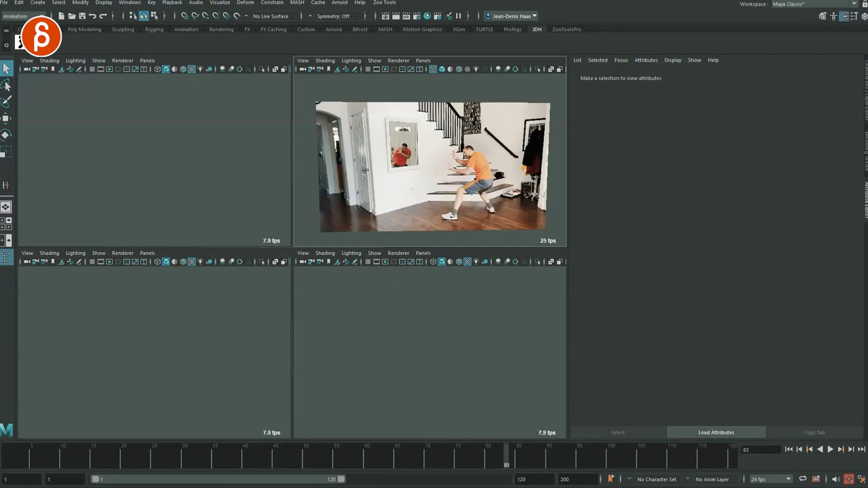
pyautogui.moveTo(340, 480); pyautogui.dragTo(264, 480)
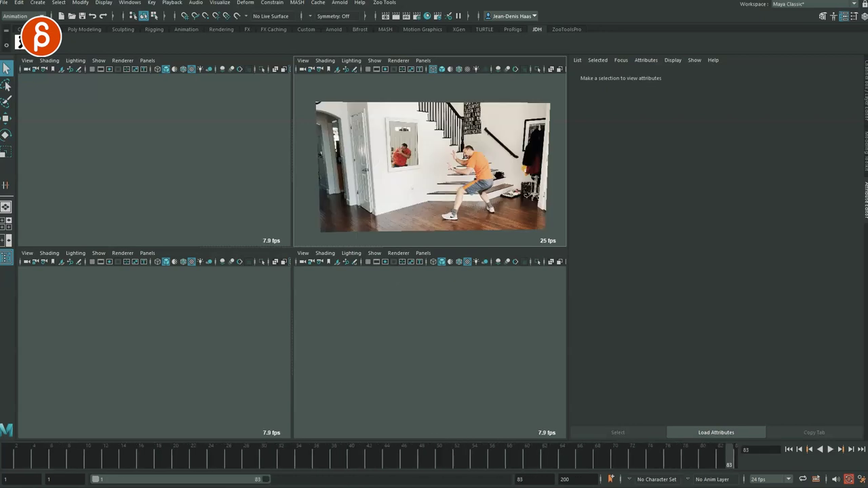
# Break the image plane's Image Number connection and set a key on it at frame 1
pyautogui.click(433, 219)
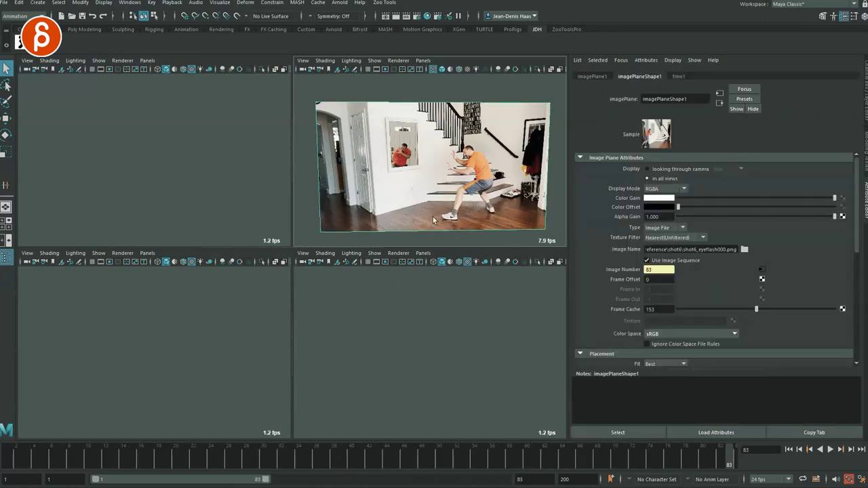
pyautogui.rightClick(619, 269)
pyautogui.click(640, 293)
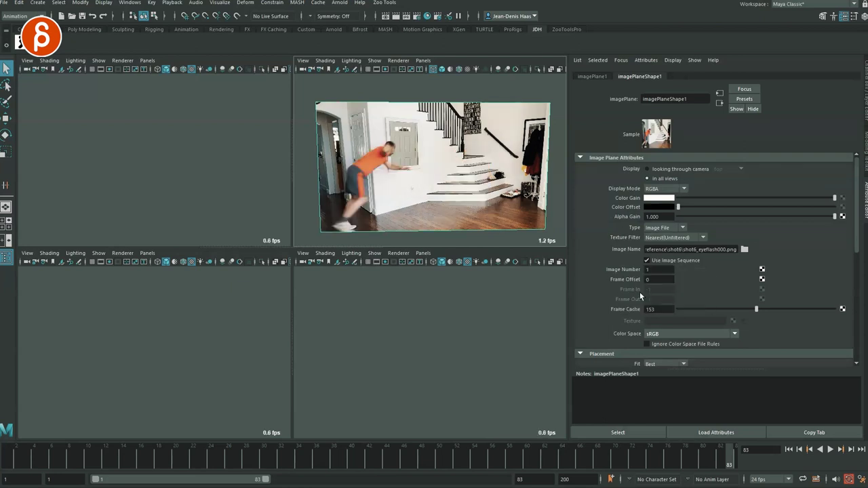
pyautogui.moveTo(18, 463); pyautogui.dragTo(9, 464)
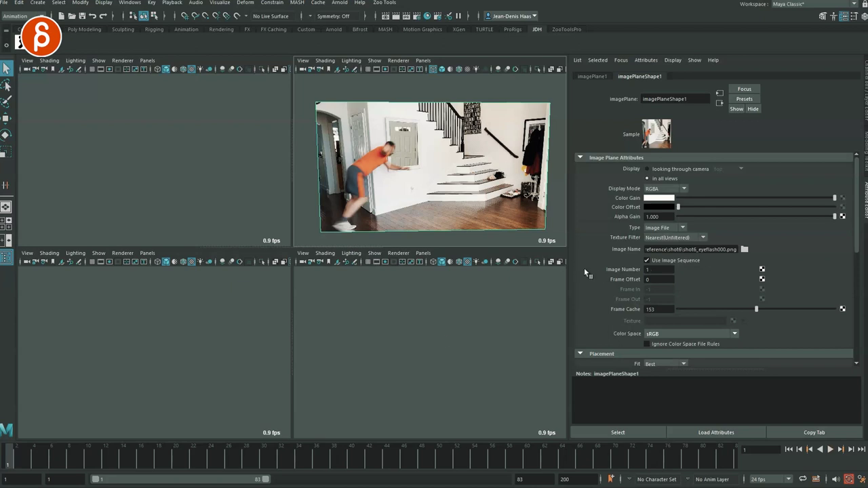
pyautogui.rightClick(620, 270)
pyautogui.click(661, 276)
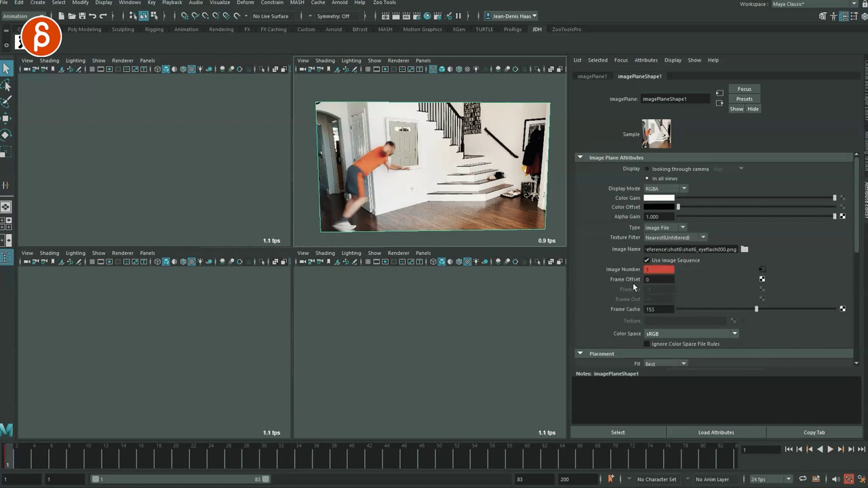
pyautogui.click(246, 461)
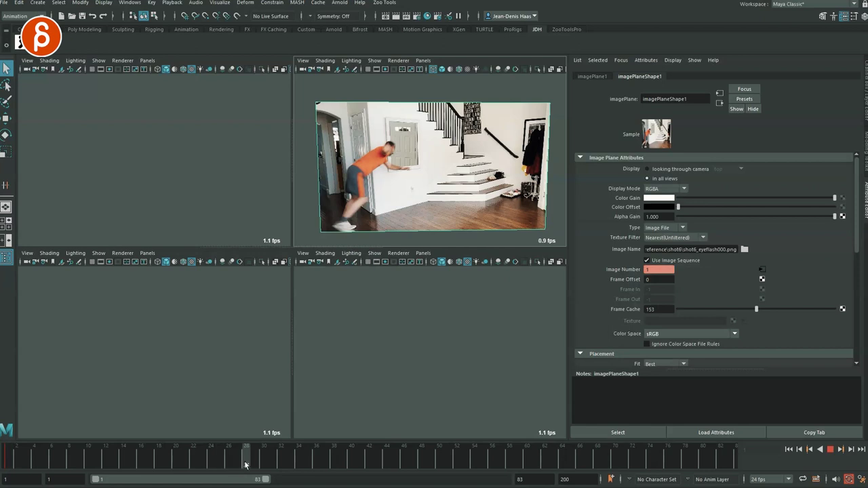
# Show the Graph Editor in the lower-left view and the Outliner in the upper-left view
pyautogui.click(147, 253)
pyautogui.moveTo(194, 301)
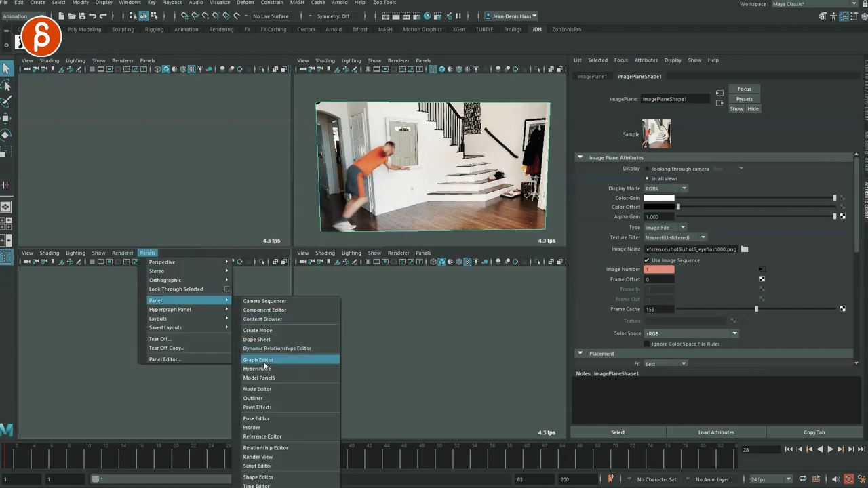
pyautogui.click(261, 360)
pyautogui.click(148, 61)
pyautogui.moveTo(207, 106)
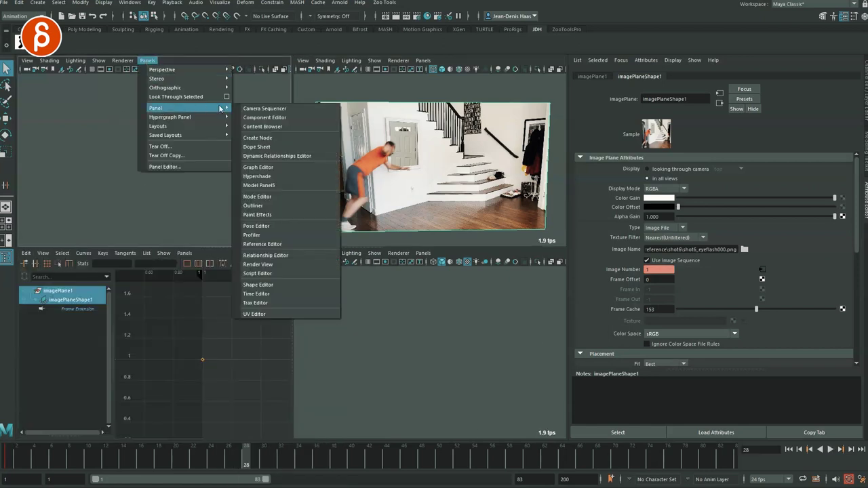
pyautogui.click(278, 200)
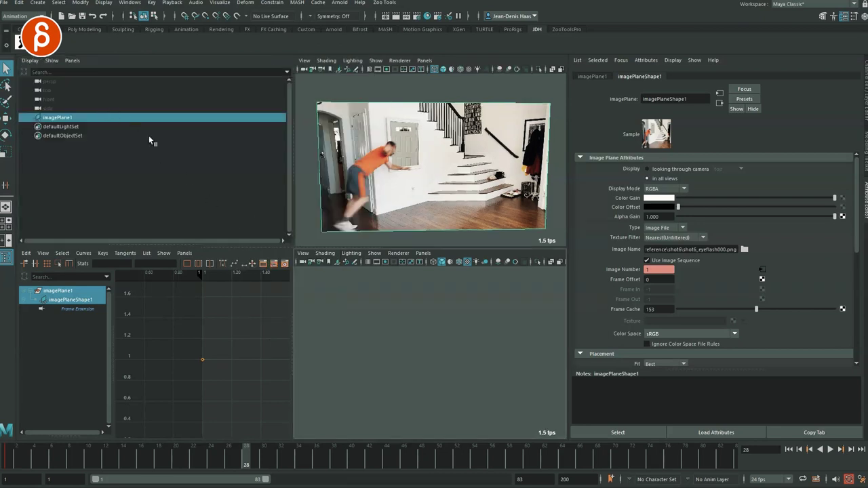
# Undo the Image Number key and the broken connection on the image plane
pyautogui.hotkey('ctrl', 'z')
pyautogui.hotkey('ctrl', 'z')
pyautogui.hotkey('ctrl', 'z')
pyautogui.hotkey('ctrl', 'z')
pyautogui.hotkey('ctrl', 'z')
pyautogui.hotkey('ctrl', 'z')
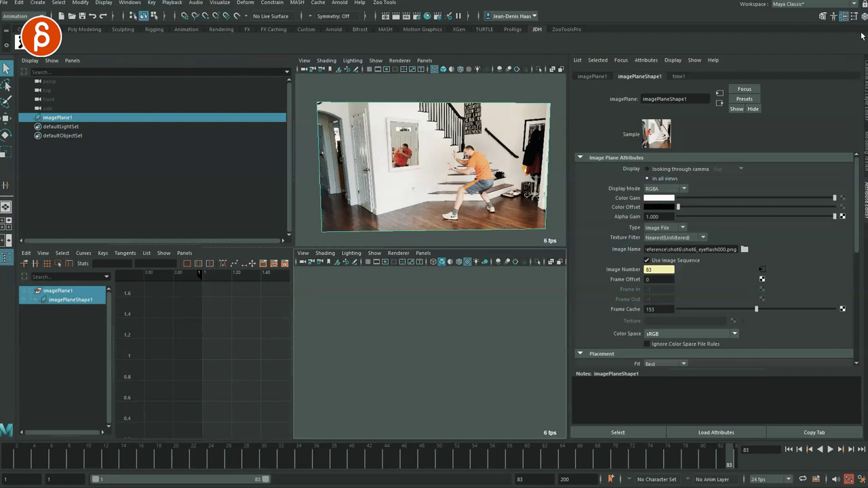
# Show the Channel Box and select the image plane's Frame Offset attribute
pyautogui.click(865, 95)
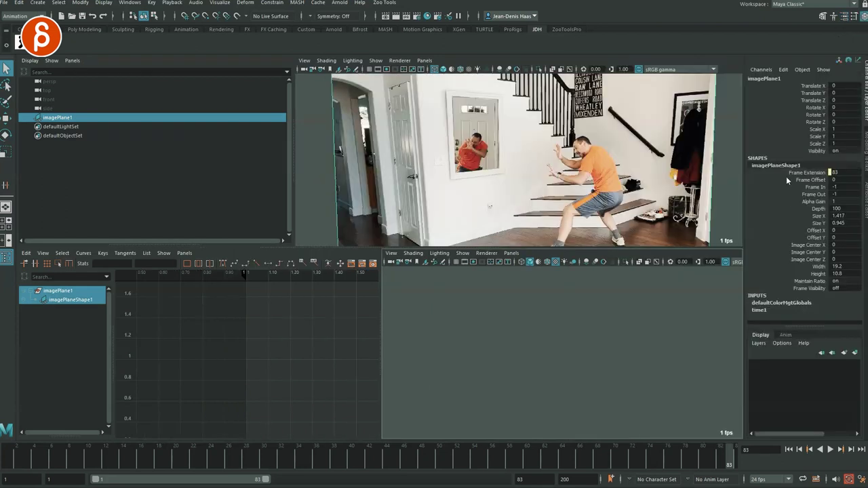
pyautogui.scroll(-3, 453, 160)
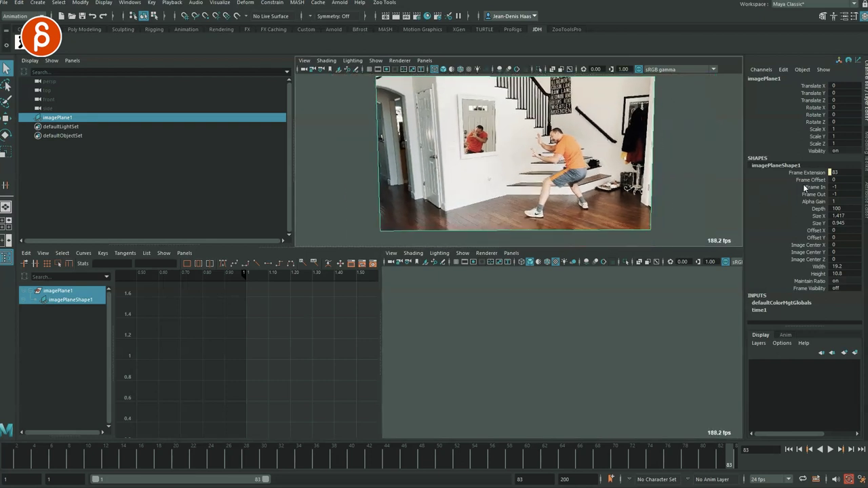
pyautogui.click(803, 181)
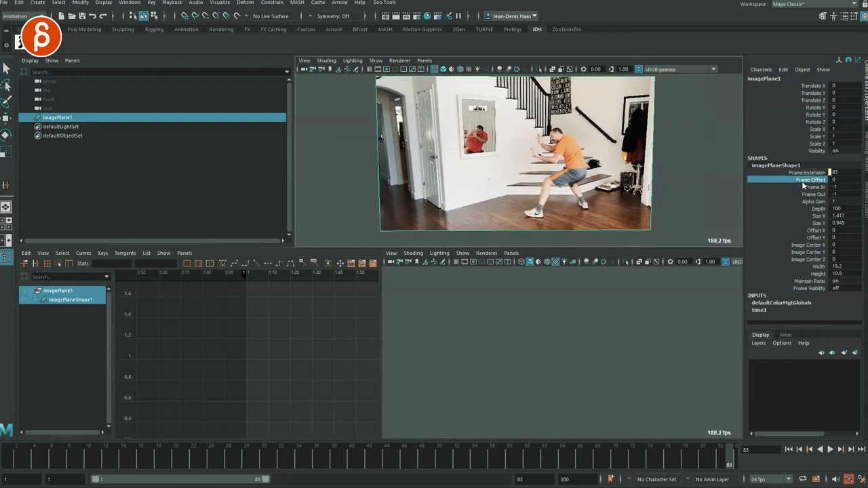
# Set Frame Offset keys at frames 7, 25, 38 and 51 and frame the curve in the Graph Editor
pyautogui.moveTo(29, 459); pyautogui.dragTo(339, 467)
pyautogui.press('s')
pyautogui.hotkey('alt', 'v')
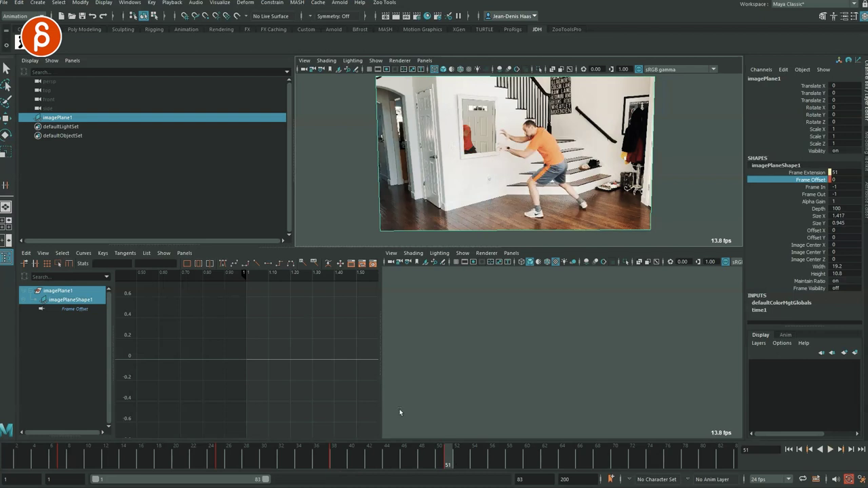
pyautogui.press('f')
pyautogui.moveTo(39, 462)
pyautogui.mouseDown()
pyautogui.moveTo(106, 463)
pyautogui.moveTo(190, 446)
pyautogui.mouseUp()
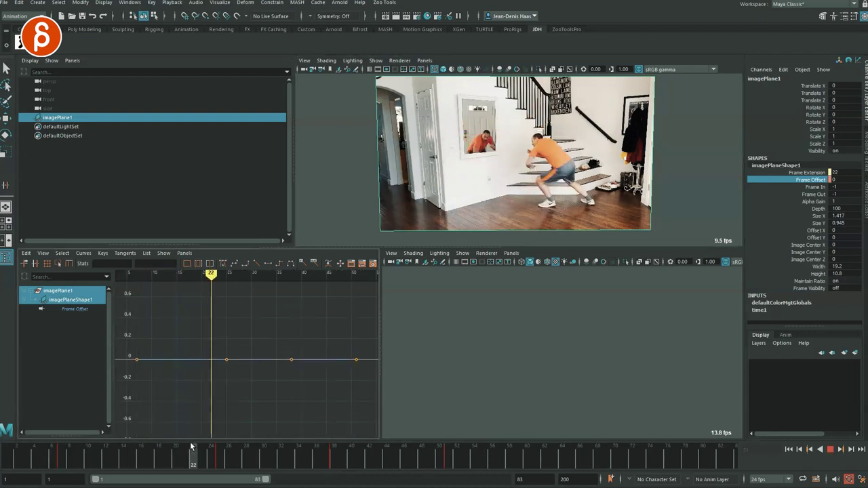
pyautogui.press('Escape')
# Shift the two middle Frame Offset keys to frames 22 and 35 and lower the second one to about -1.4
pyautogui.click(226, 359)
pyautogui.moveTo(220, 457); pyautogui.dragTo(307, 456)
pyautogui.moveTo(286, 388); pyautogui.dragTo(298, 332)
pyautogui.press('w')
pyautogui.moveTo(290, 327); pyautogui.dragTo(273, 381, button='middle')
pyautogui.press('f')
pyautogui.keyDown('alt'); pyautogui.moveTo(271, 378); pyautogui.dragTo(208, 367, button='right'); pyautogui.keyUp('alt')
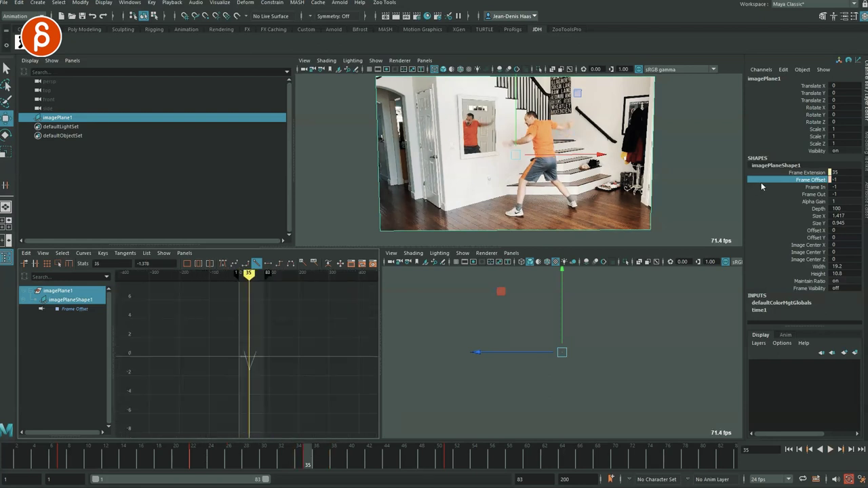
# Set the Frame Offset key at frame 35 to -32 and fit the curve in the Graph Editor
pyautogui.moveTo(786, 179); pyautogui.dragTo(570, 183, button='middle')
pyautogui.press('f')
pyautogui.keyDown('alt'); pyautogui.moveTo(240, 378); pyautogui.dragTo(224, 364, button='right'); pyautogui.keyUp('alt')
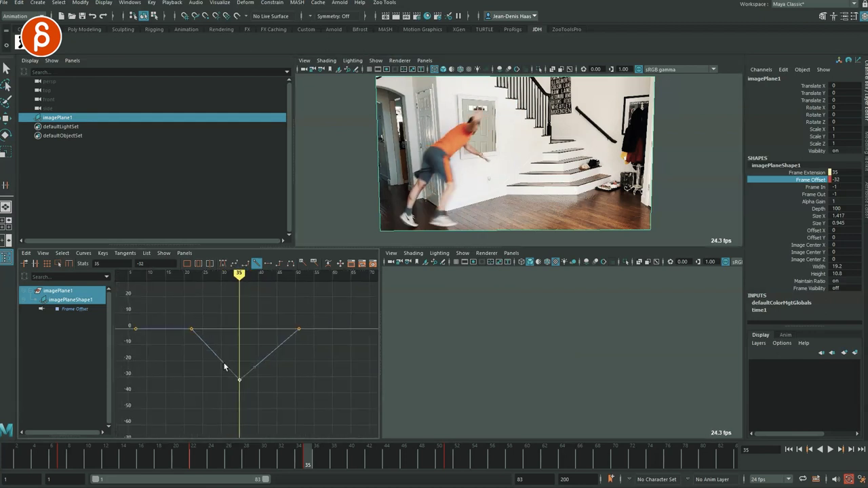
# Scrub and play the timeline to review how the Frame Offset curve retimes the image sequence
pyautogui.click(50, 466)
pyautogui.hotkey('alt', 'v')
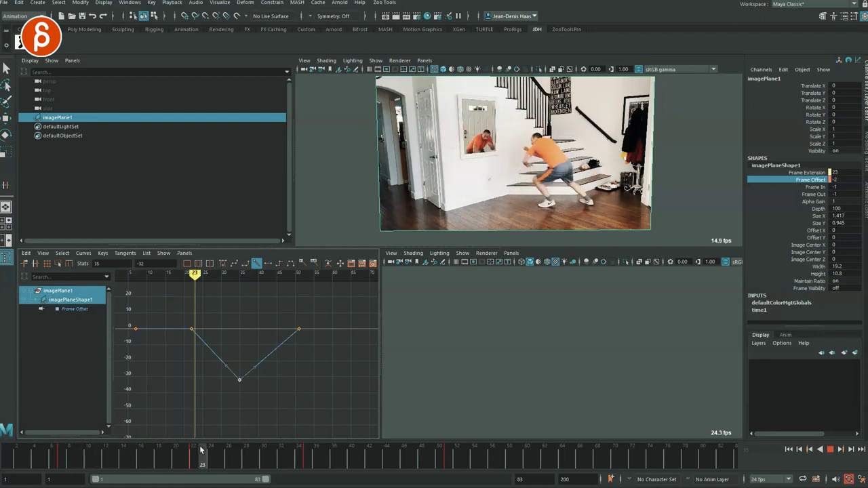
pyautogui.moveTo(301, 446)
pyautogui.mouseDown()
pyautogui.moveTo(351, 446)
pyautogui.moveTo(291, 445)
pyautogui.mouseUp()
pyautogui.hotkey('alt', 'v')
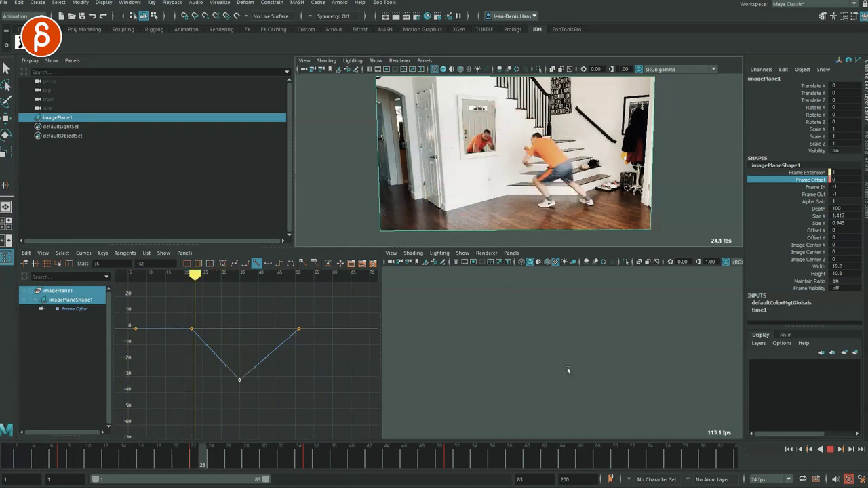
pyautogui.hotkey('alt', 'v')
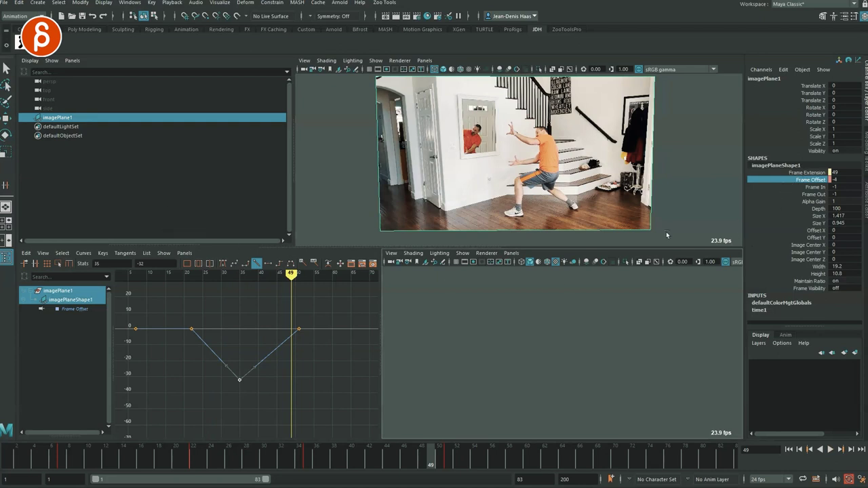
# Return to frame 1 and delete all the Frame Offset keys
pyautogui.hotkey('alt', 'shift', 'v')
pyautogui.moveTo(358, 300); pyautogui.dragTo(174, 384)
pyautogui.press('Delete')
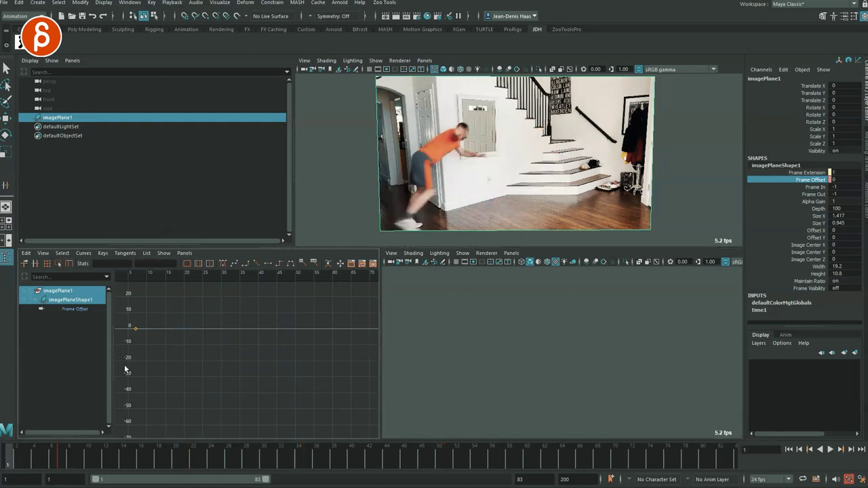
pyautogui.press('Delete')
# Add a scene time warp to control the timing of the whole scene
pyautogui.keyDown('alt'); pyautogui.moveTo(466, 228); pyautogui.dragTo(422, 188, button='right'); pyautogui.keyUp('alt')
pyautogui.keyDown('alt'); pyautogui.moveTo(422, 189); pyautogui.dragTo(414, 192, button='middle'); pyautogui.keyUp('alt')
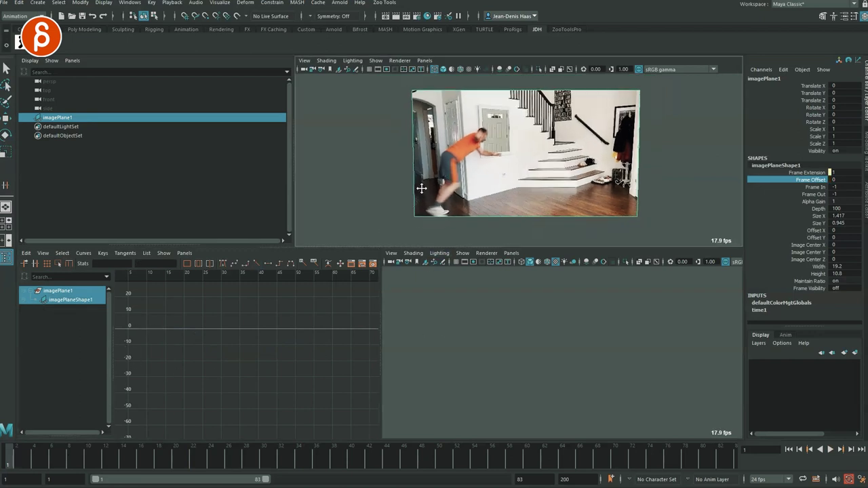
pyautogui.moveTo(362, 141); pyautogui.dragTo(448, 167)
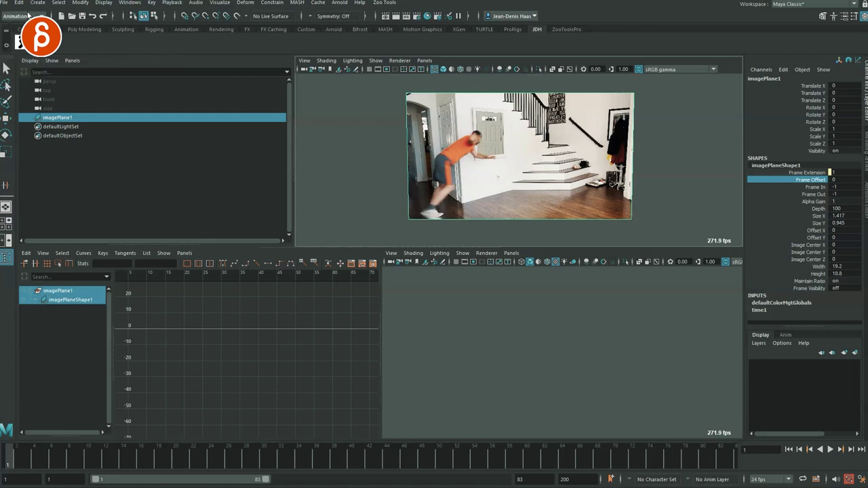
pyautogui.click(151, 3)
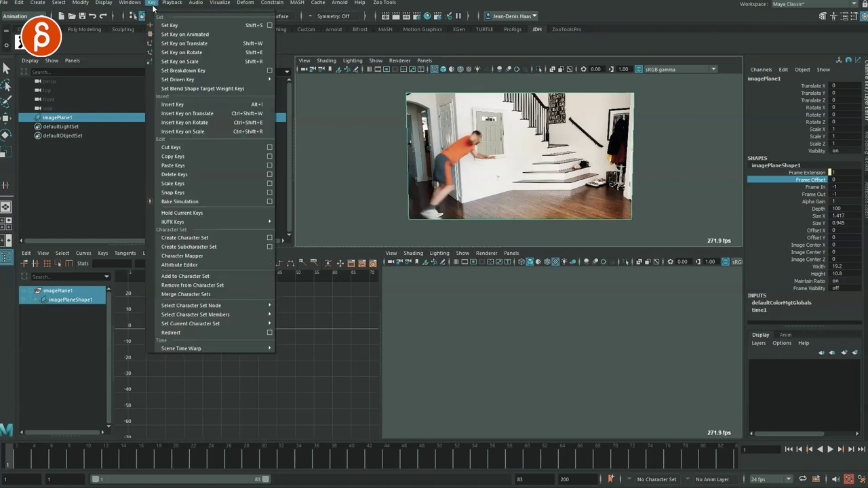
pyautogui.moveTo(204, 348)
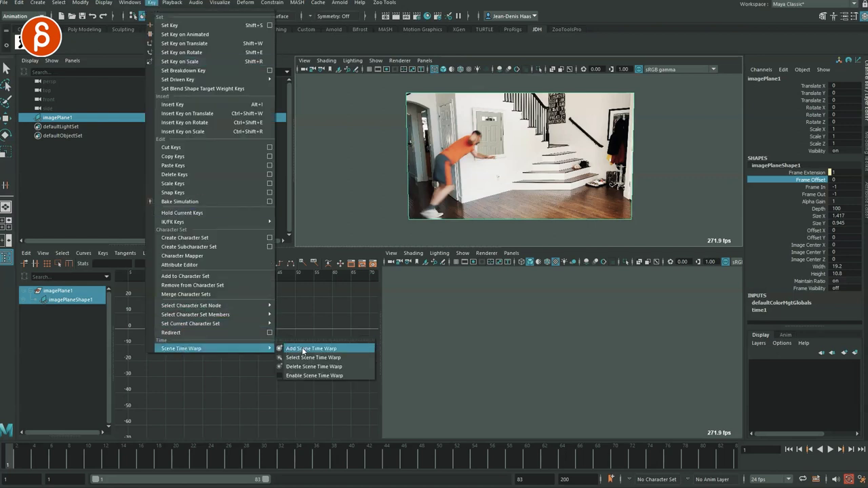
pyautogui.click(306, 350)
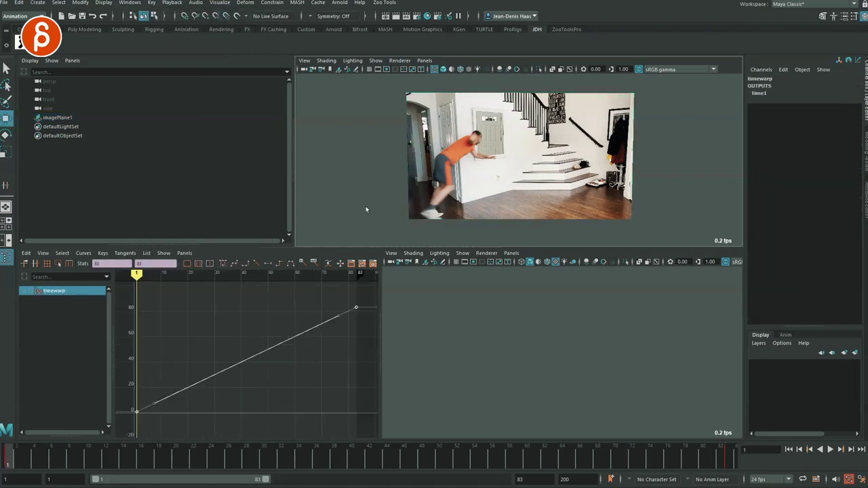
# Play and scrub the sequence to examine its timing against the time warp curve
pyautogui.hotkey('alt', 'v')
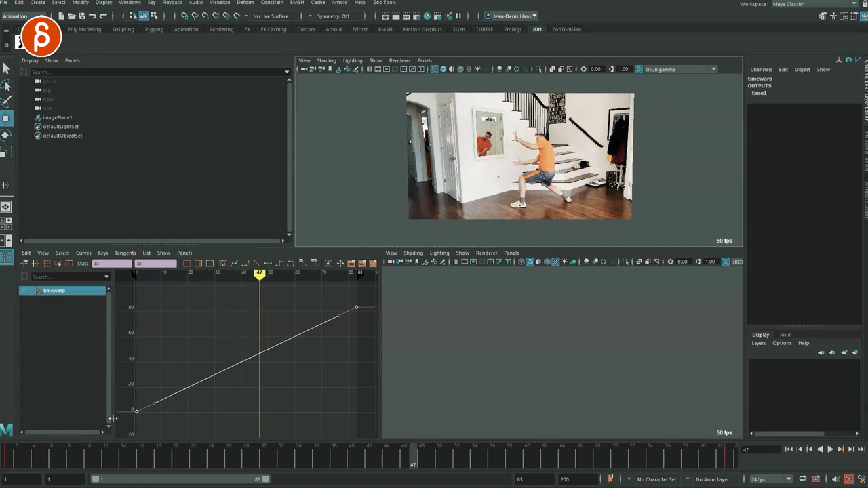
pyautogui.click(8, 461)
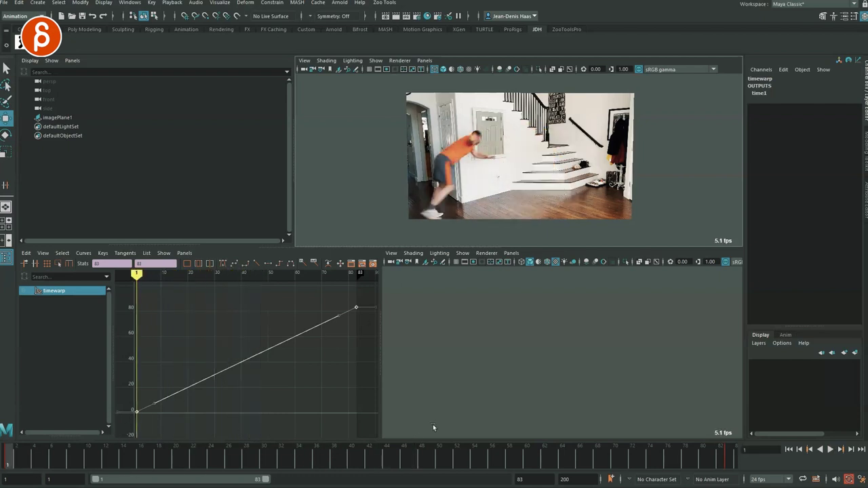
pyautogui.moveTo(518, 466); pyautogui.dragTo(275, 431)
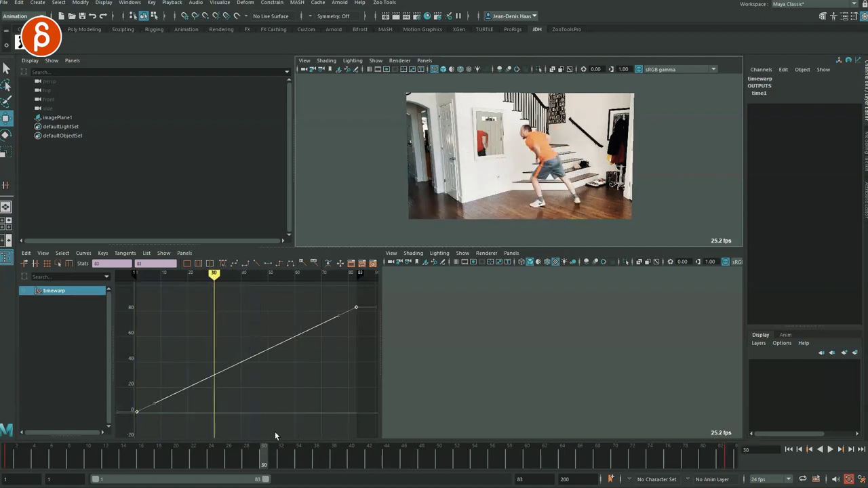
# Insert three keys on the time warp curve at about frames 24, 43 and 64
pyautogui.click(196, 376)
pyautogui.click(201, 381)
pyautogui.middleClick(198, 384)
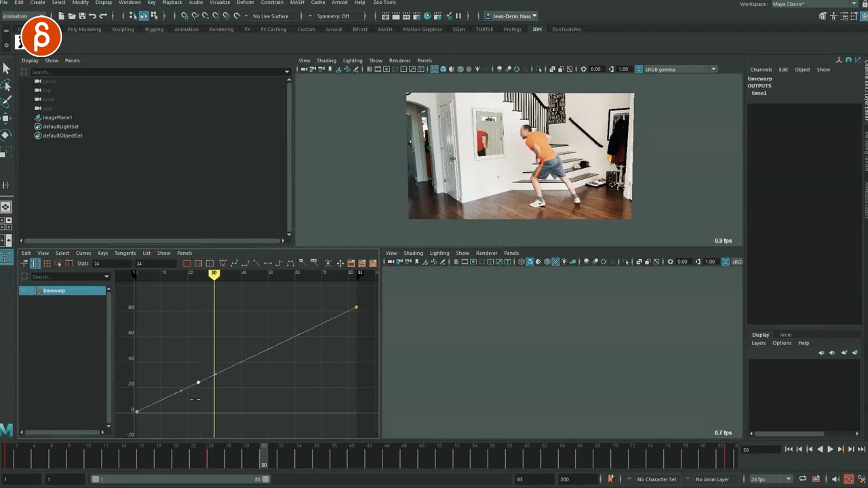
pyautogui.middleClick(249, 361)
pyautogui.middleClick(304, 334)
pyautogui.press('w')
# Play and scrub the sequence to compare its frames with the keyed time warp curve from start to end
pyautogui.click(9, 461)
pyautogui.hotkey('alt', 'v')
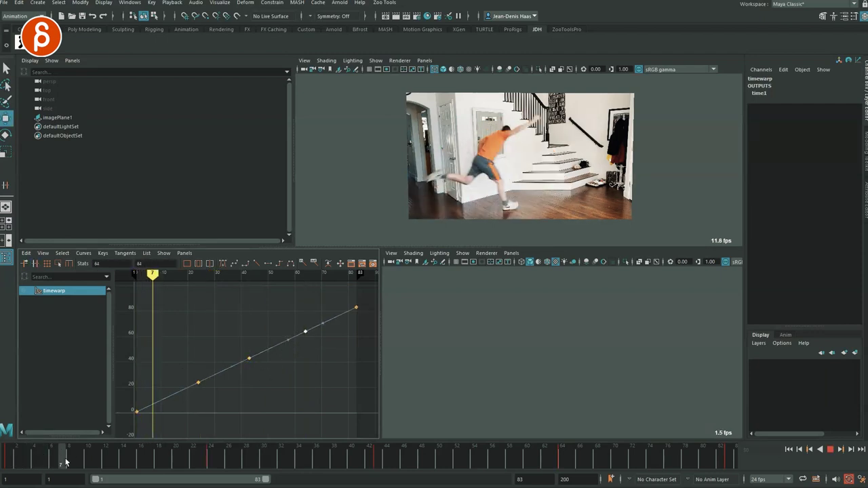
pyautogui.hotkey('alt', 'v')
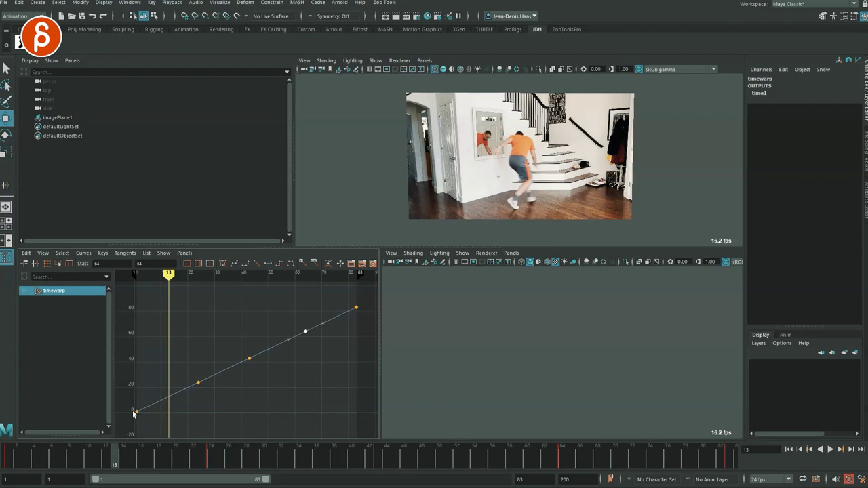
pyautogui.moveTo(451, 466); pyautogui.dragTo(729, 471)
pyautogui.moveTo(554, 461); pyautogui.dragTo(587, 456)
pyautogui.click(357, 308)
pyautogui.click(107, 467)
pyautogui.moveTo(106, 465)
pyautogui.mouseDown()
pyautogui.moveTo(212, 463)
pyautogui.moveTo(181, 464)
pyautogui.moveTo(194, 464)
pyautogui.mouseUp()
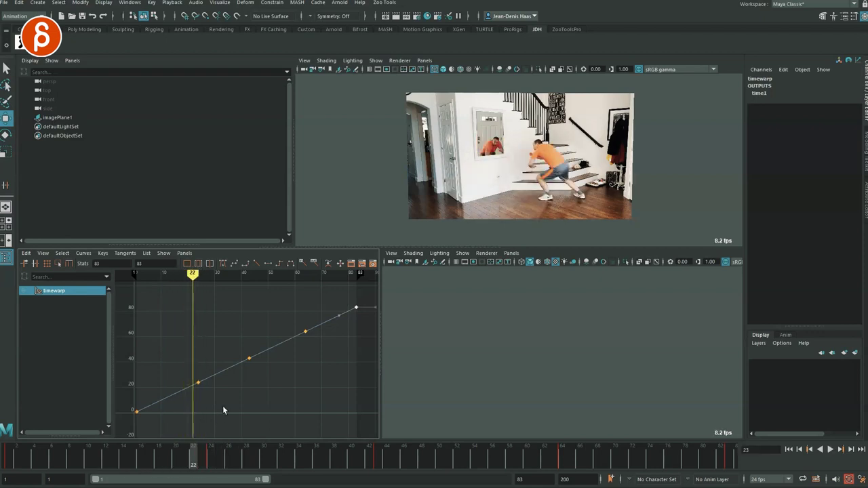
# Move the first inserted time warp key to frame 22 and the second to frame 34 at a value of about 4.5
pyautogui.keyDown('shift'); pyautogui.moveTo(224, 354); pyautogui.dragTo(219, 366, button='middle'); pyautogui.keyUp('shift')
pyautogui.moveTo(195, 460); pyautogui.dragTo(298, 460)
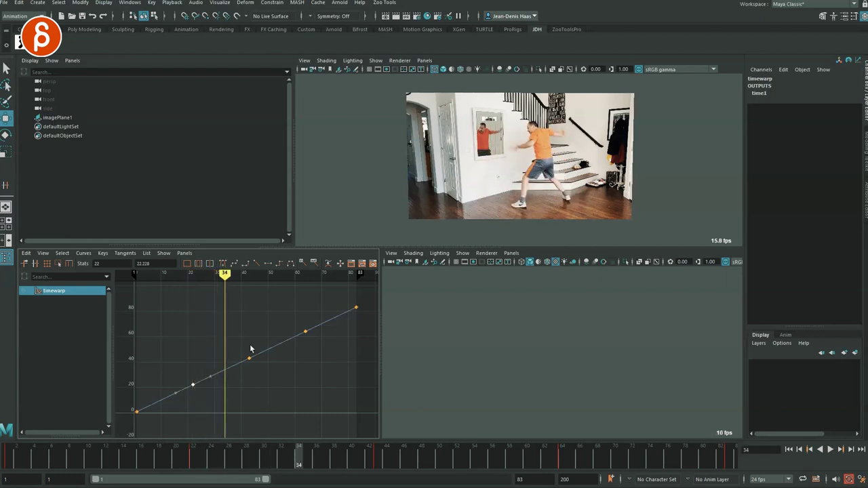
pyautogui.moveTo(263, 384); pyautogui.dragTo(225, 433, button='middle')
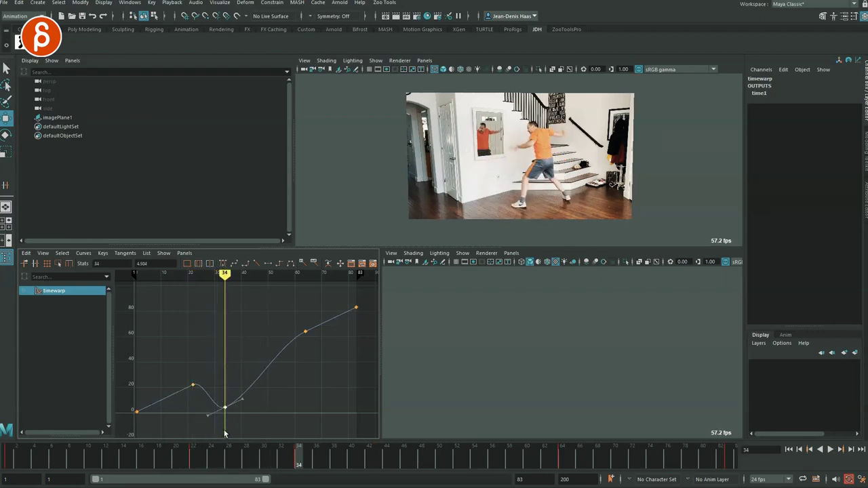
pyautogui.hotkey('alt', 'v')
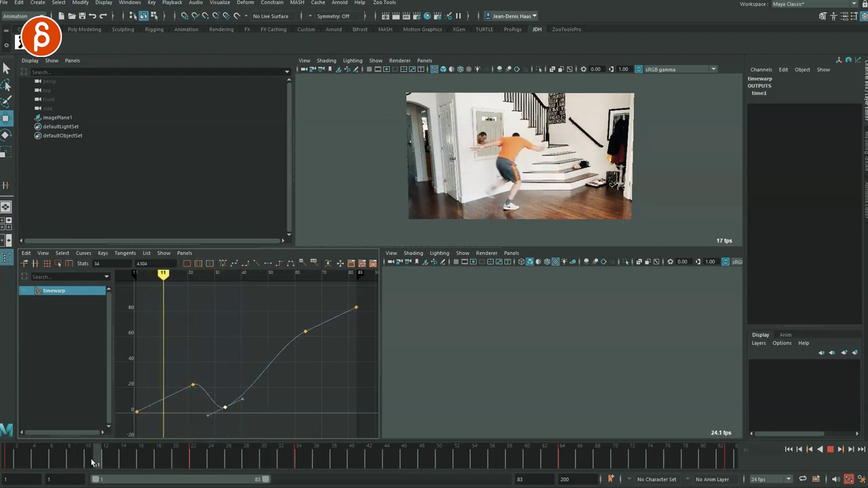
pyautogui.moveTo(141, 454); pyautogui.dragTo(273, 448)
pyautogui.hotkey('alt', 'v')
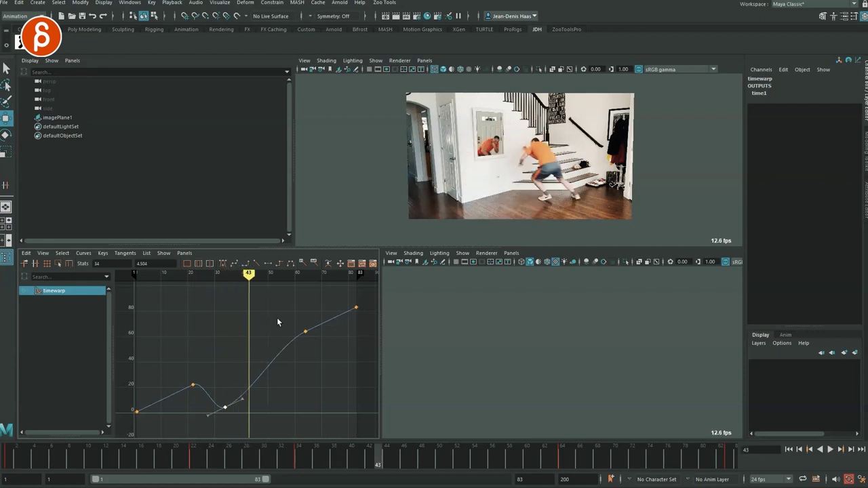
# Move the third inserted time warp key to frame 43 at a value of about 71.4 and review the playback
pyautogui.moveTo(317, 310); pyautogui.dragTo(299, 338)
pyautogui.moveTo(294, 337); pyautogui.dragTo(223, 326, button='middle')
pyautogui.moveTo(230, 464); pyautogui.dragTo(309, 466)
pyautogui.hotkey('alt', 'v')
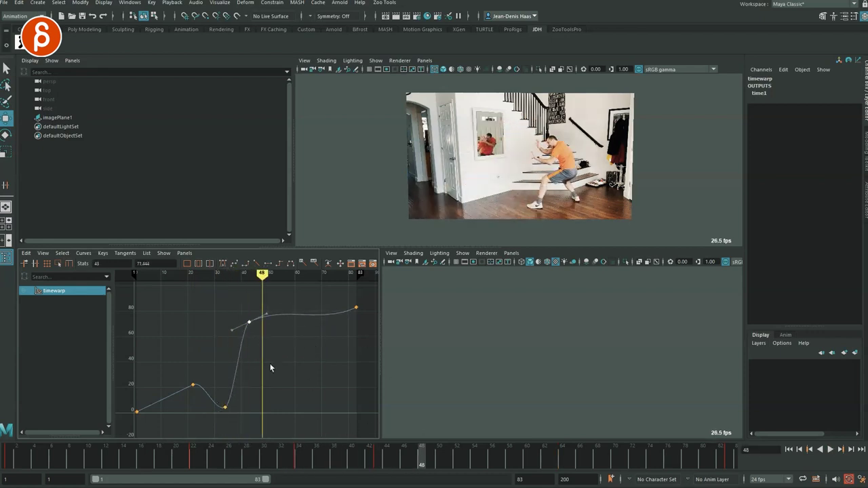
# Steepen the incoming tangent of the last time warp key so the curve dips before frame 83
pyautogui.moveTo(334, 298); pyautogui.dragTo(334, 297)
pyautogui.moveTo(340, 313); pyautogui.dragTo(349, 347, button='middle')
pyautogui.moveTo(230, 336); pyautogui.dragTo(265, 305)
pyautogui.click(271, 303)
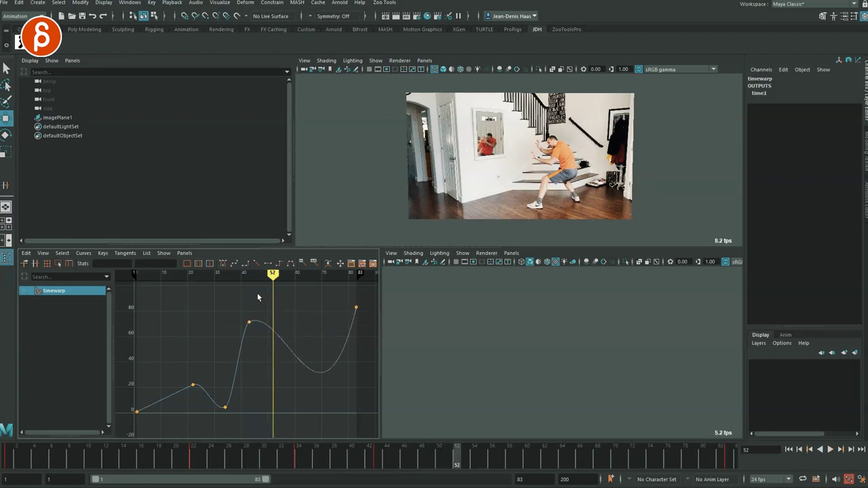
# Tilt the tangent of the frame 43 key downward and lower the last time warp key to about 35.3
pyautogui.click(267, 314)
pyautogui.moveTo(269, 322); pyautogui.dragTo(274, 339, button='middle')
pyautogui.moveTo(51, 465); pyautogui.dragTo(648, 447)
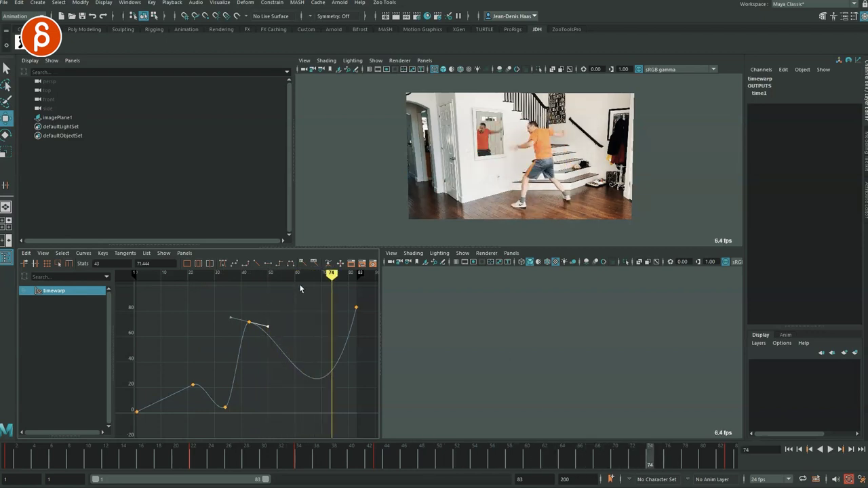
pyautogui.moveTo(377, 339); pyautogui.dragTo(370, 414, button='middle')
pyautogui.moveTo(383, 459); pyautogui.dragTo(8, 388)
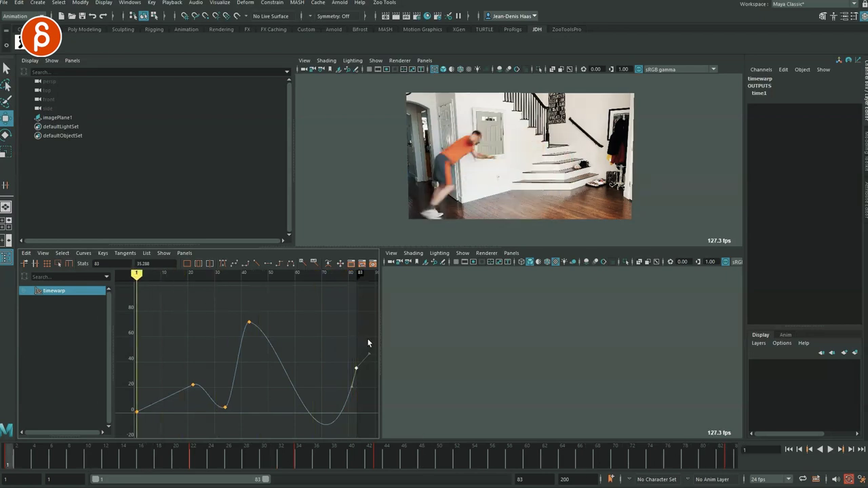
# Undo all the time warp edits back to the straight curve with only its start and end keys
pyautogui.hotkey('ctrl', 'z')
pyautogui.press('i')
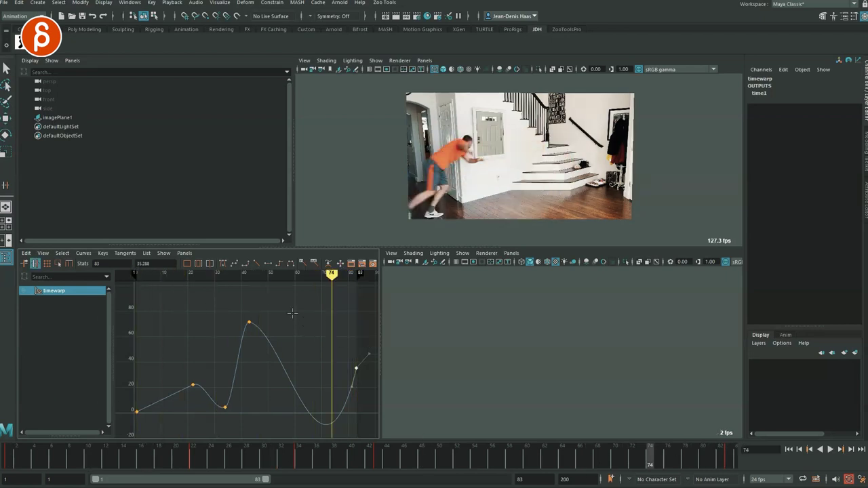
pyautogui.hotkey('ctrl', 'z')
pyautogui.hotkey('ctrl', 'z')
pyautogui.hotkey('ctrl', 'z')
pyautogui.hotkey('ctrl', 'z')
pyautogui.hotkey('ctrl', 'z')
pyautogui.hotkey('ctrl', 'z')
pyautogui.hotkey('ctrl', 'z')
pyautogui.hotkey('ctrl', 'z')
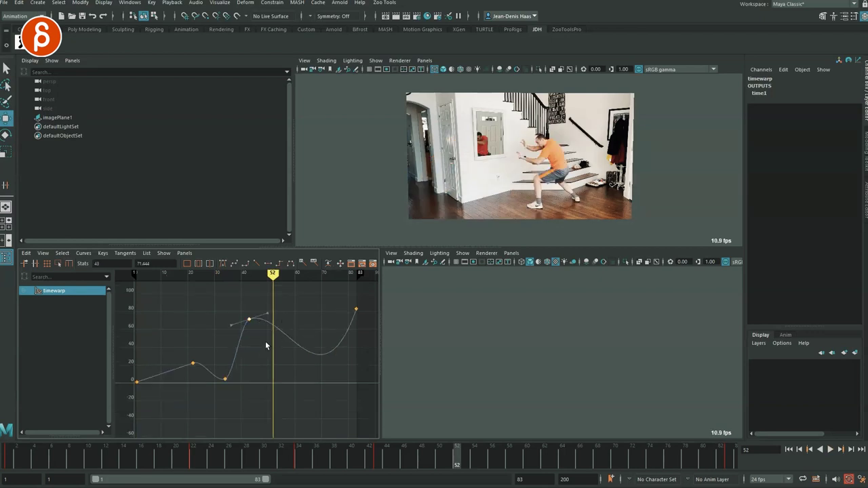
pyautogui.hotkey('ctrl', 'z')
pyautogui.hotkey('ctrl', 'z')
pyautogui.hotkey('ctrl', 'z')
pyautogui.hotkey('ctrl', 'z')
pyautogui.hotkey('ctrl', 'z')
pyautogui.hotkey('ctrl', 'z')
pyautogui.hotkey('ctrl', 'z')
pyautogui.hotkey('ctrl', 'z')
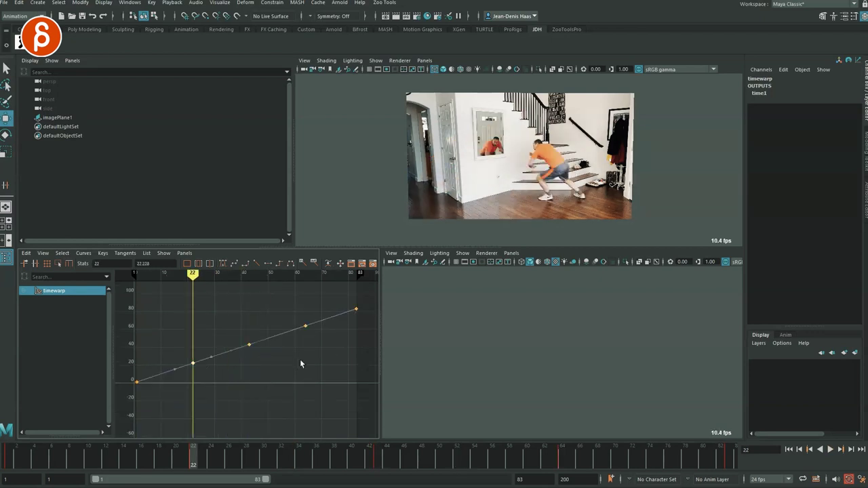
pyautogui.hotkey('ctrl', 'z')
pyautogui.hotkey('ctrl', 'z')
pyautogui.hotkey('ctrl', 'z')
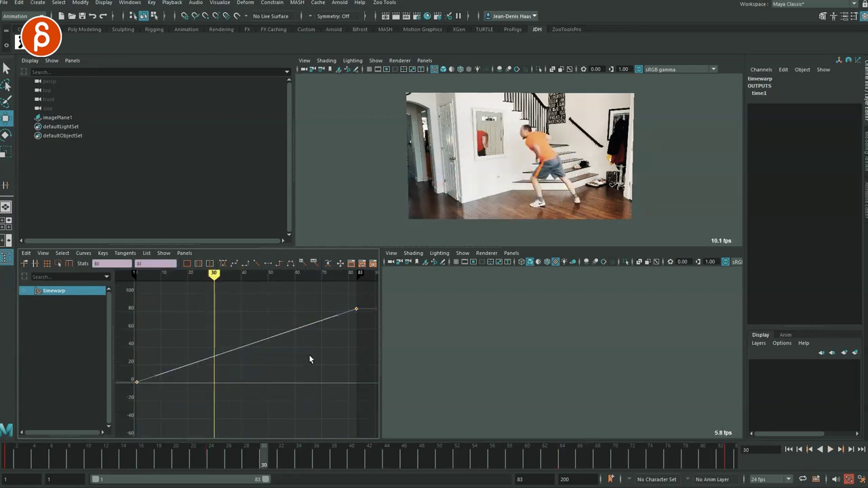
pyautogui.moveTo(175, 316); pyautogui.dragTo(374, 365)
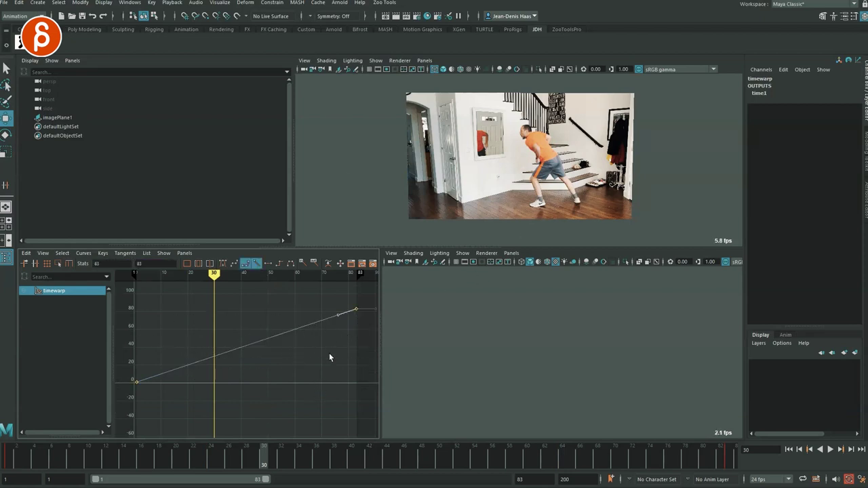
pyautogui.click(315, 376)
pyautogui.press('f')
pyautogui.click(294, 338)
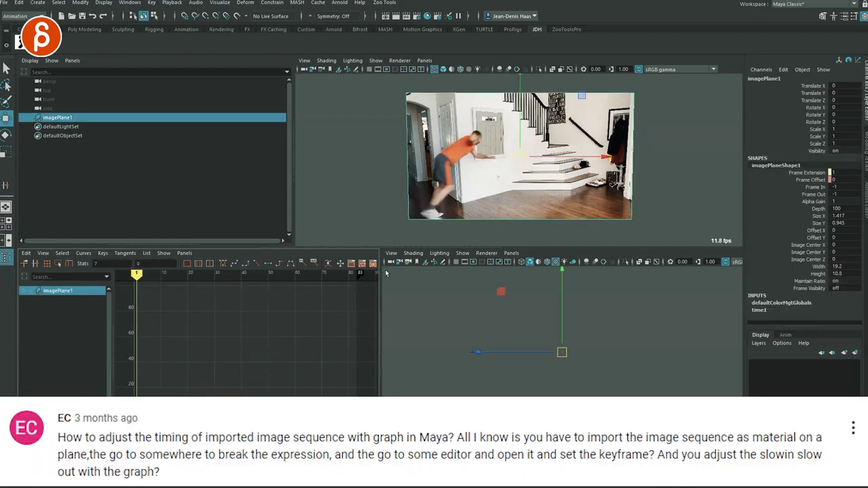
# Adjust the image plane's Frame Offset interactively to about 22 at frame 1
pyautogui.click(809, 181)
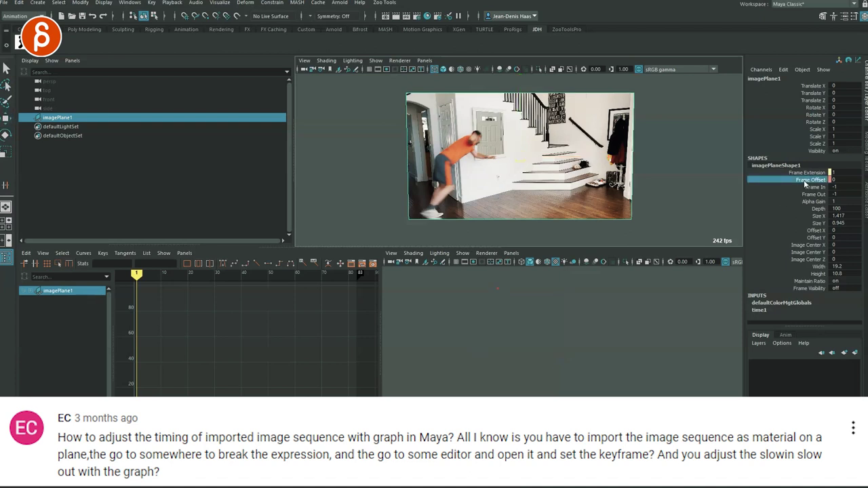
pyautogui.moveTo(613, 205); pyautogui.dragTo(643, 213, button='middle')
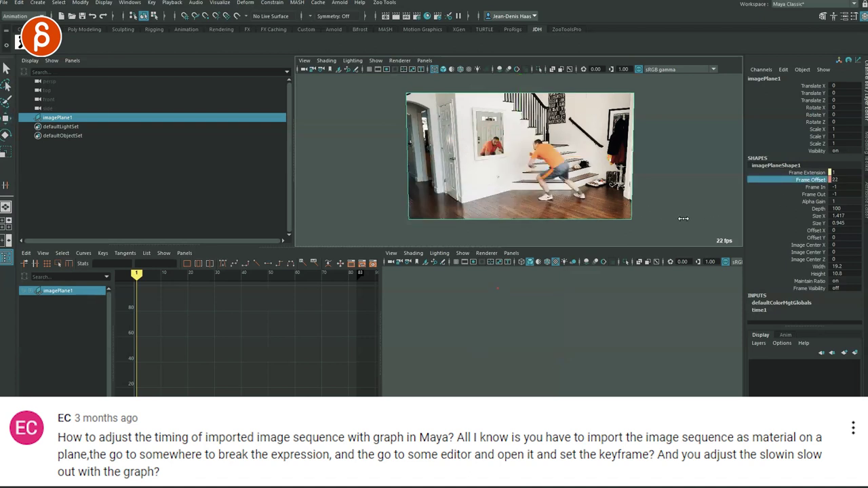